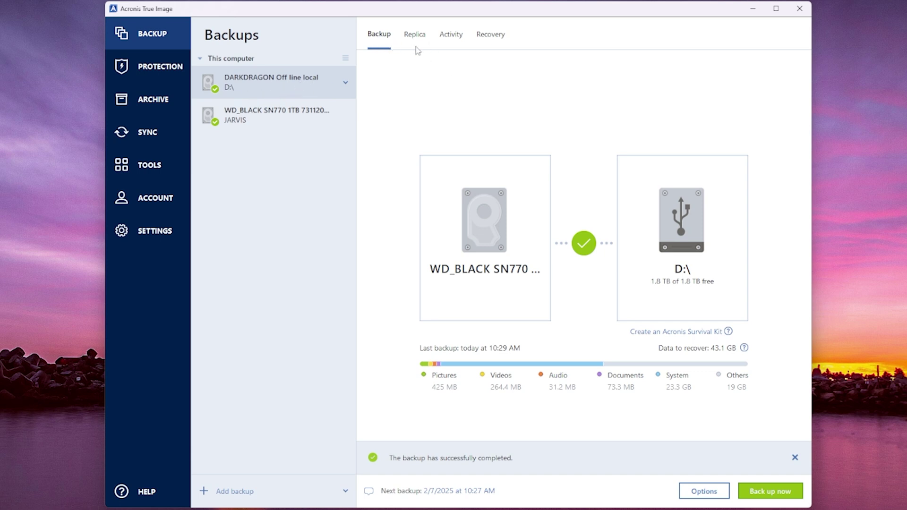
Step: Open file recovery for the DARKDRAGON Off line local backup and browse to the Users folder on the C: drive
left_click(491, 36)
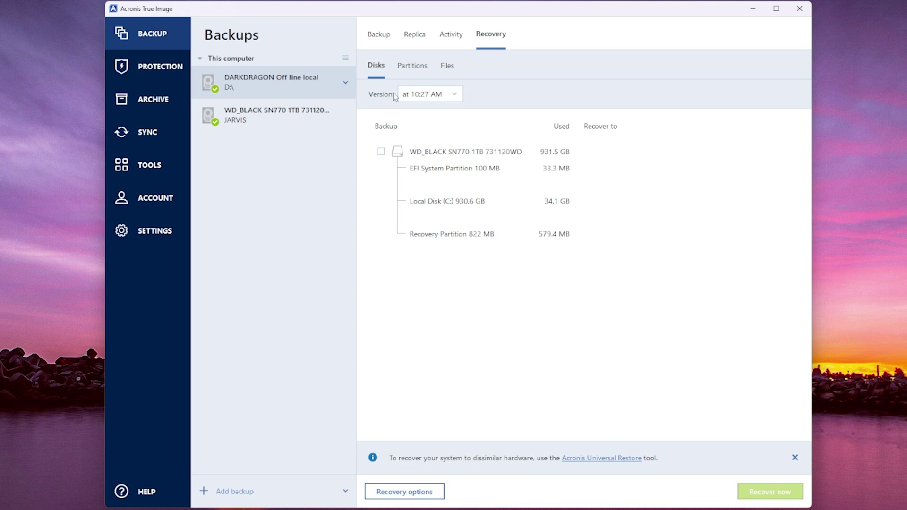
left_click(447, 66)
left_click(415, 150)
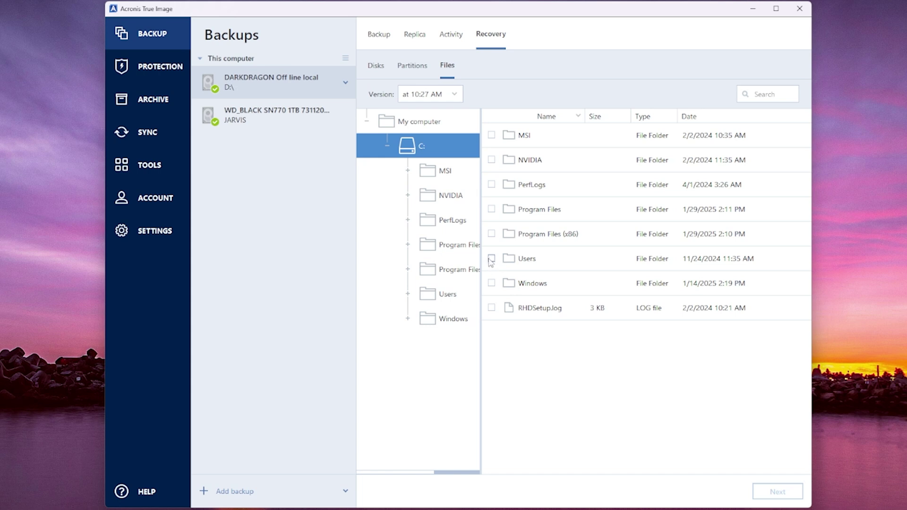
double_click(524, 258)
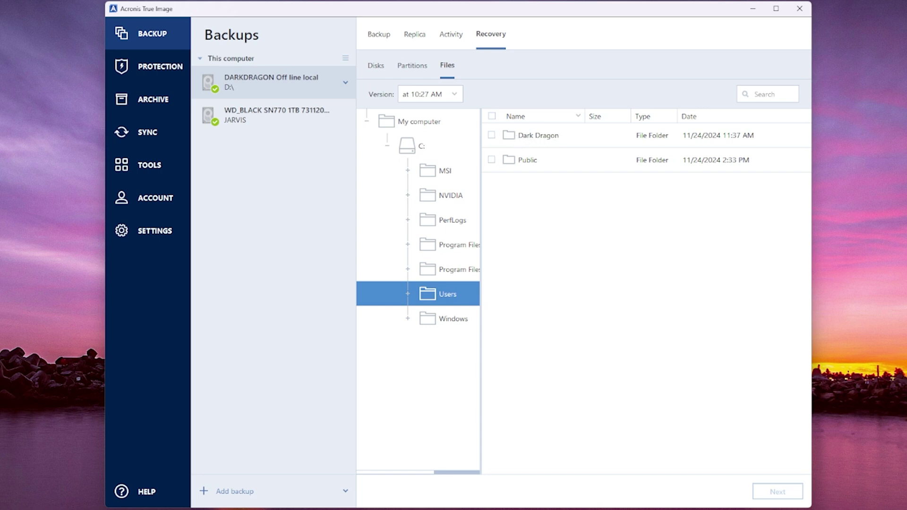
Step: Check the computer's account name in the Windows system information, then close it
key("super+x")
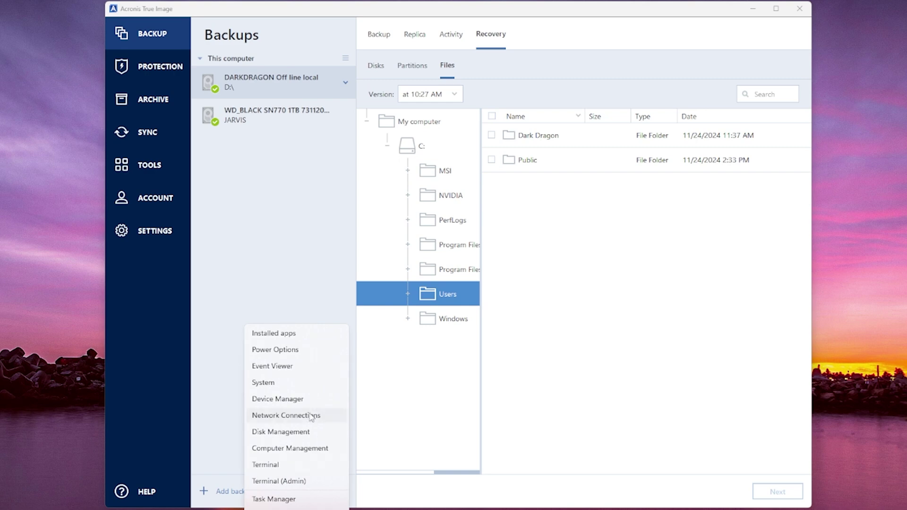
left_click(305, 378)
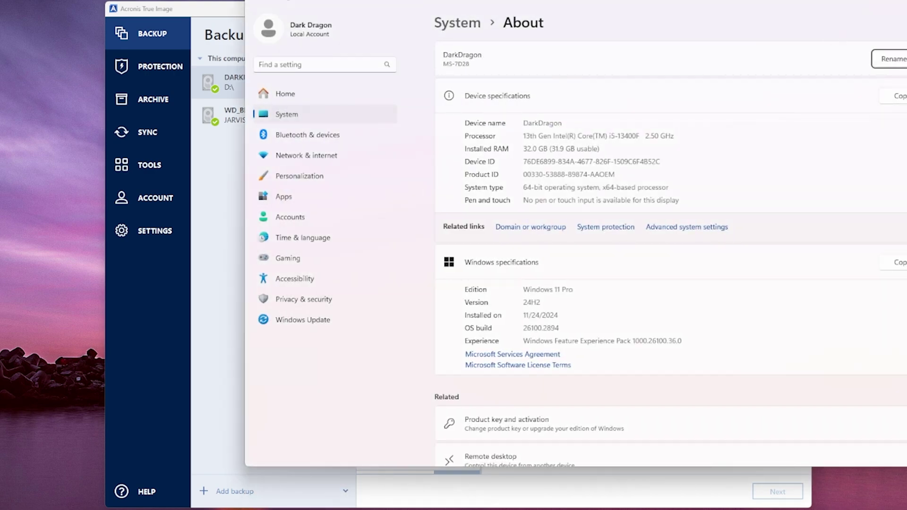
key("alt+F4")
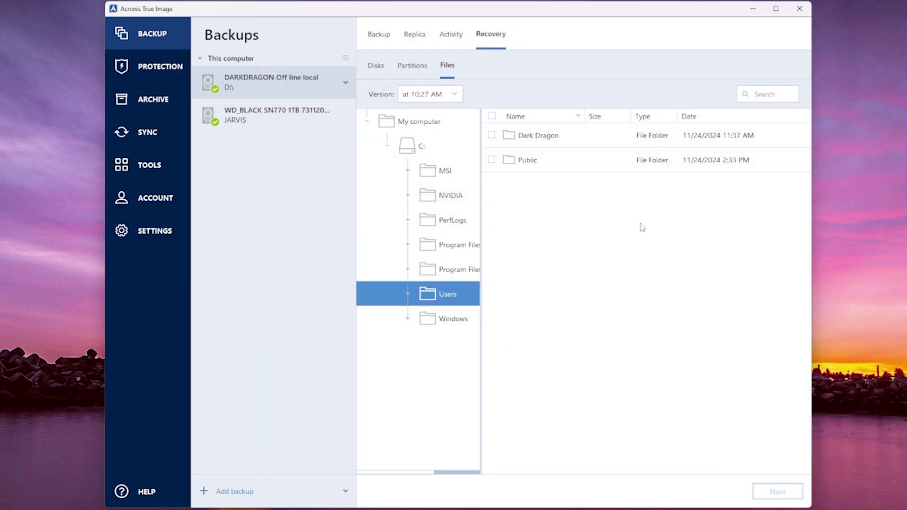
Step: Browse the backup through the local user's profile and Desktop to the My taxes folder
double_click(527, 134)
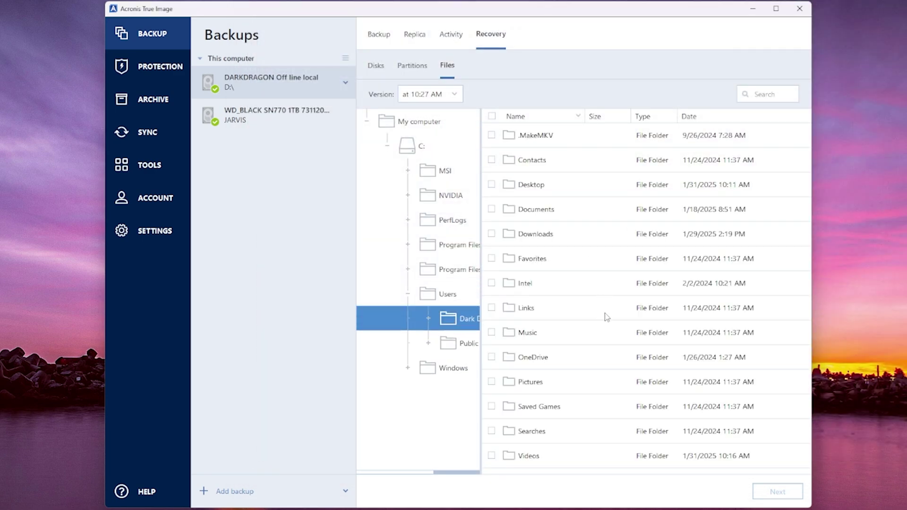
double_click(529, 185)
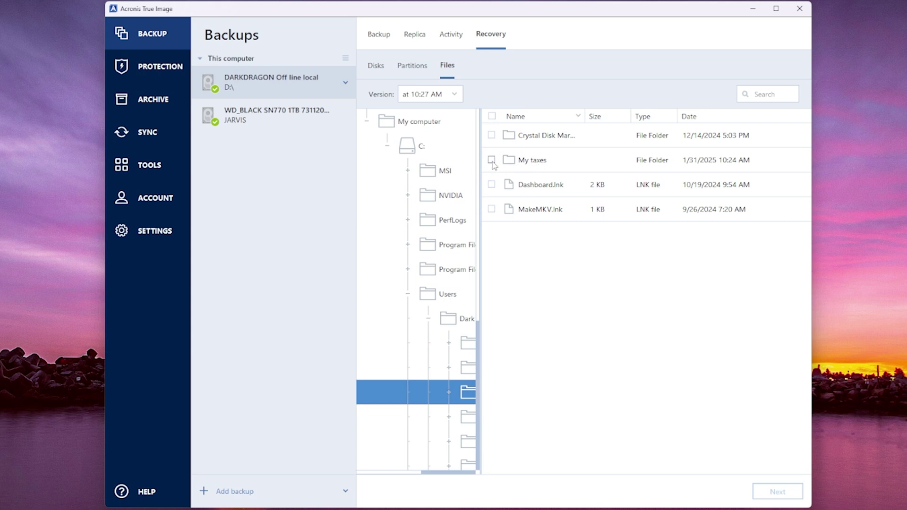
double_click(522, 162)
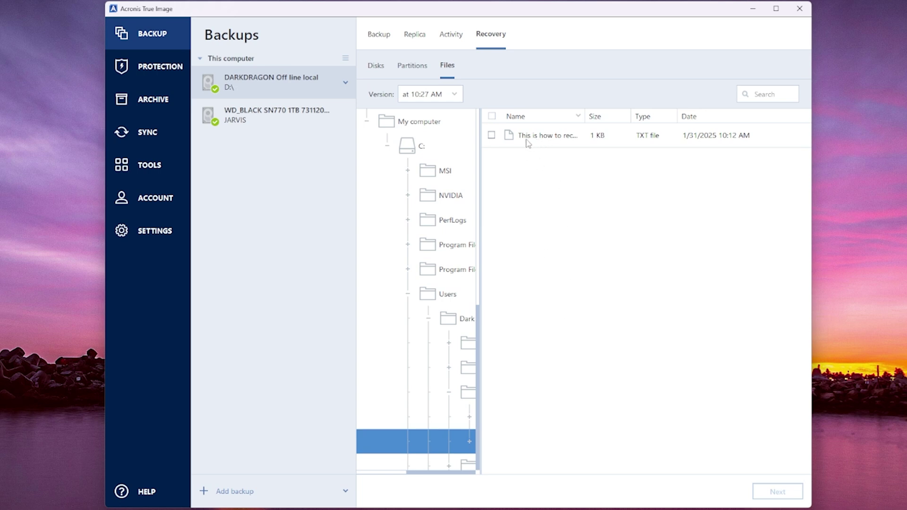
Step: Widen the Name column and recover "This is how to recover this file.txt" to its original location
left_click_drag(584, 118, 648, 122)
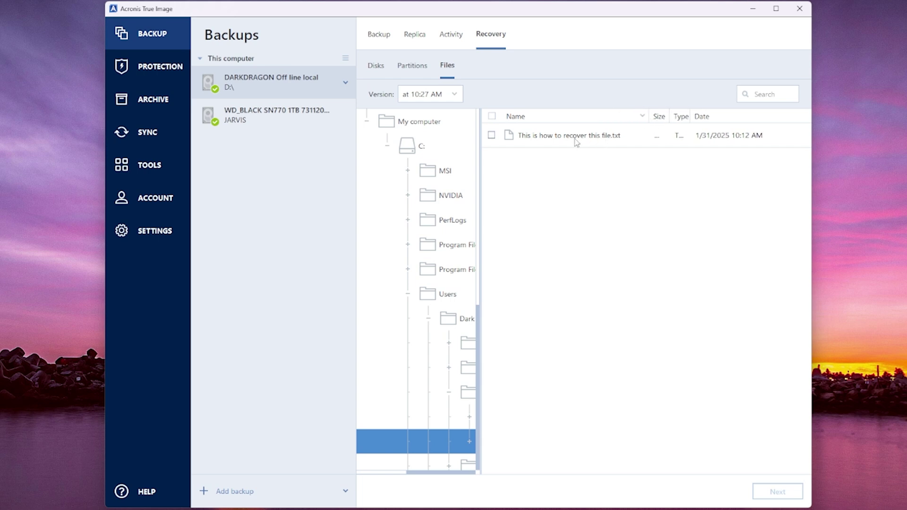
left_click(491, 136)
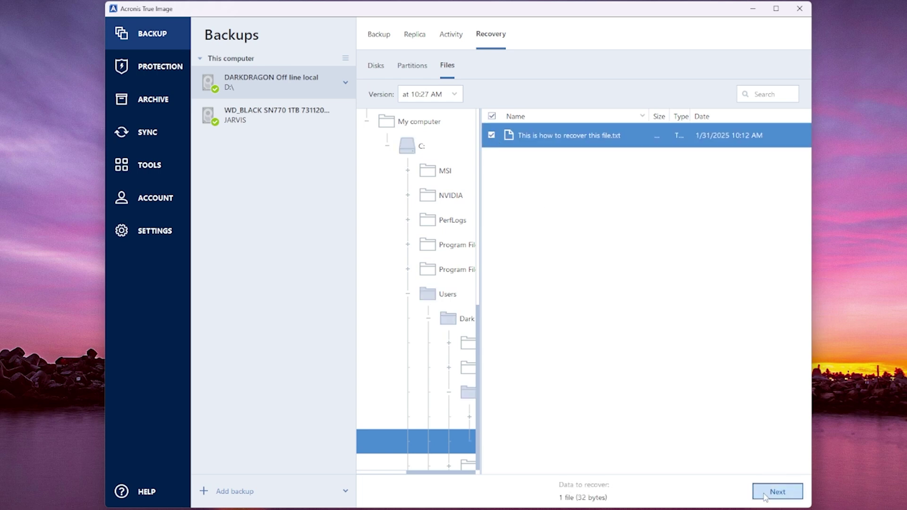
left_click(776, 492)
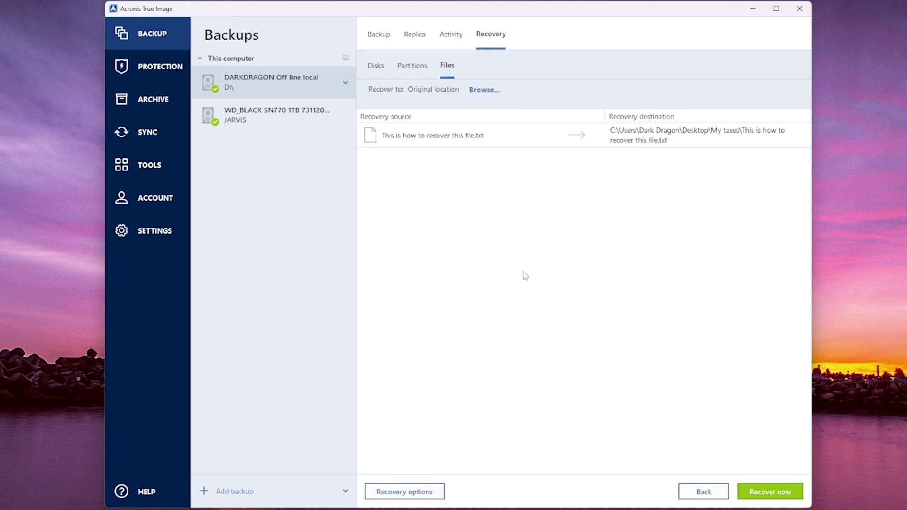
left_click(777, 494)
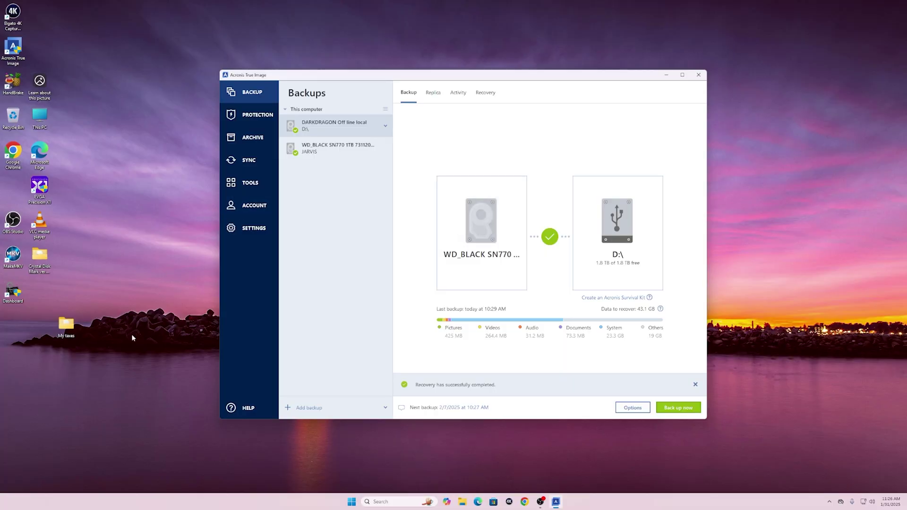
Step: Inspect the recovered text file in the desktop's My taxes folder, then close the file and folder
double_click(67, 326)
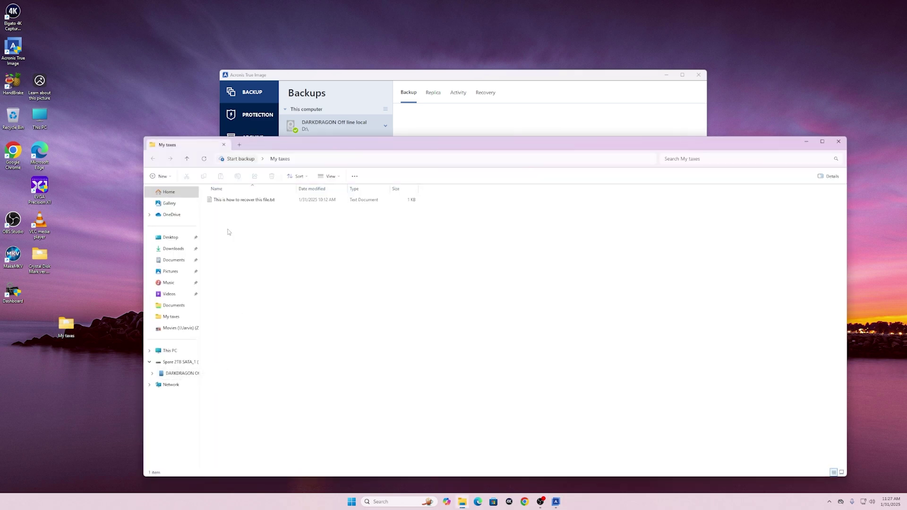
double_click(251, 200)
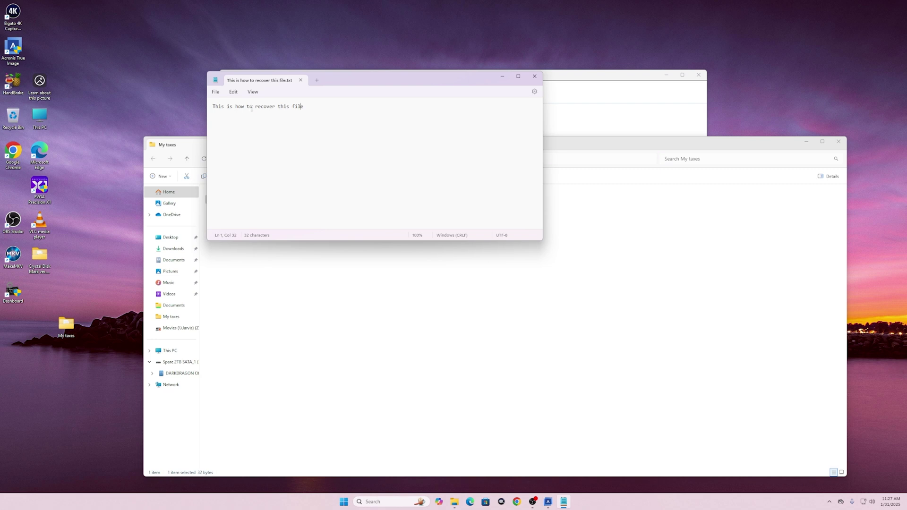
left_click(534, 76)
left_click(838, 142)
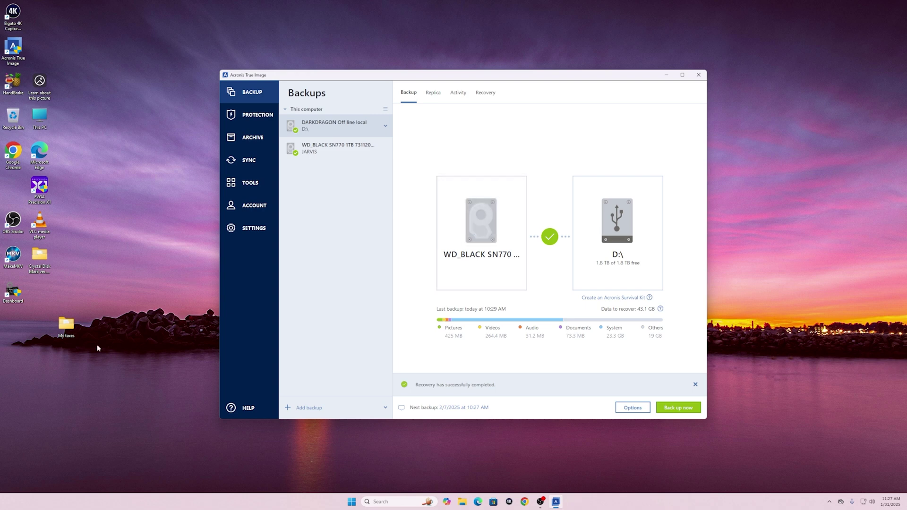
Step: Delete the My taxes folder from the desktop and permanently remove it by emptying the Recycle Bin
left_click(69, 336)
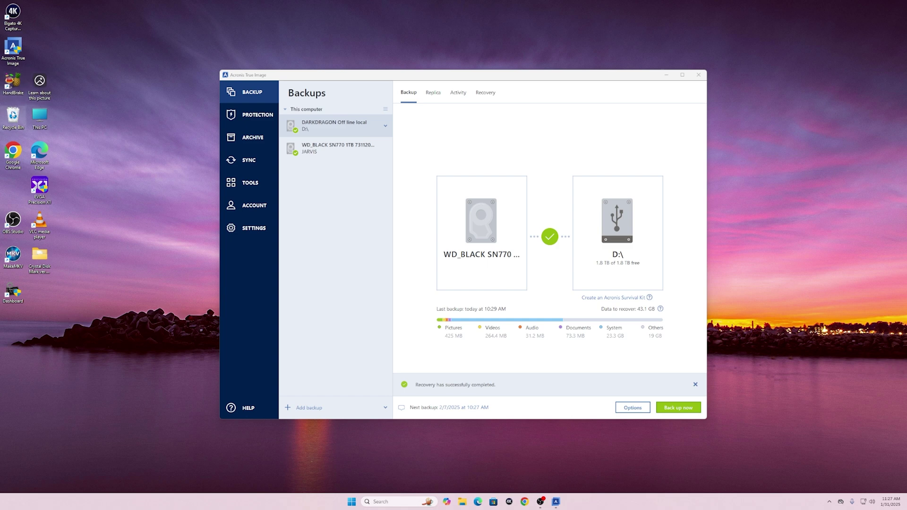
right_click(14, 114)
left_click(42, 150)
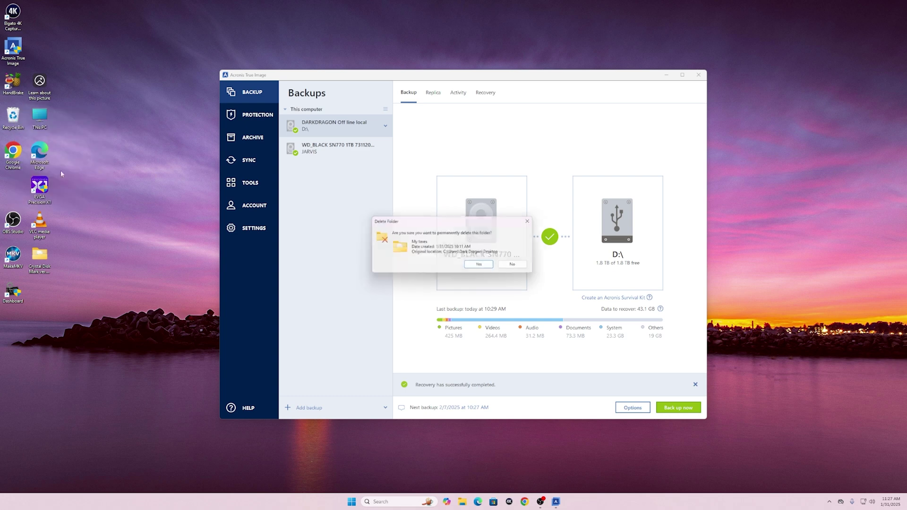
left_click(476, 268)
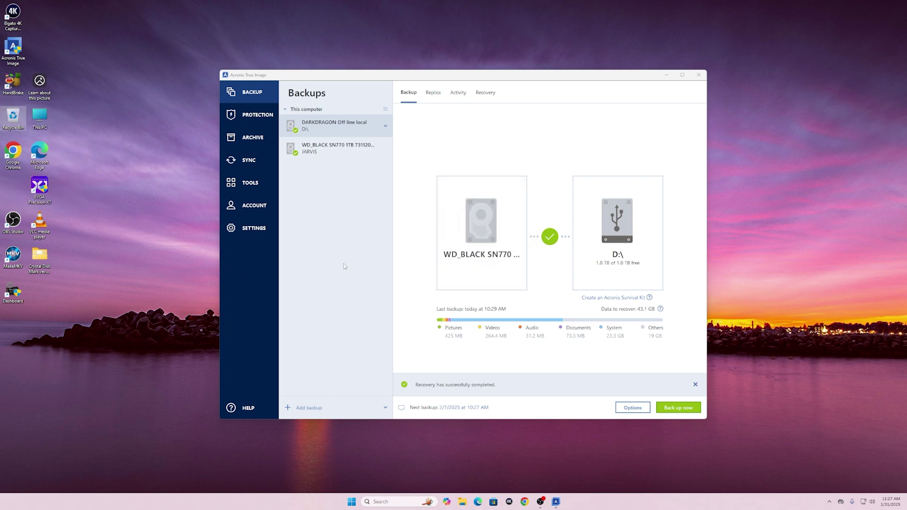
Step: Reopen file recovery for the local backup and browse to the Desktop folder in the local user's profile
left_click(486, 92)
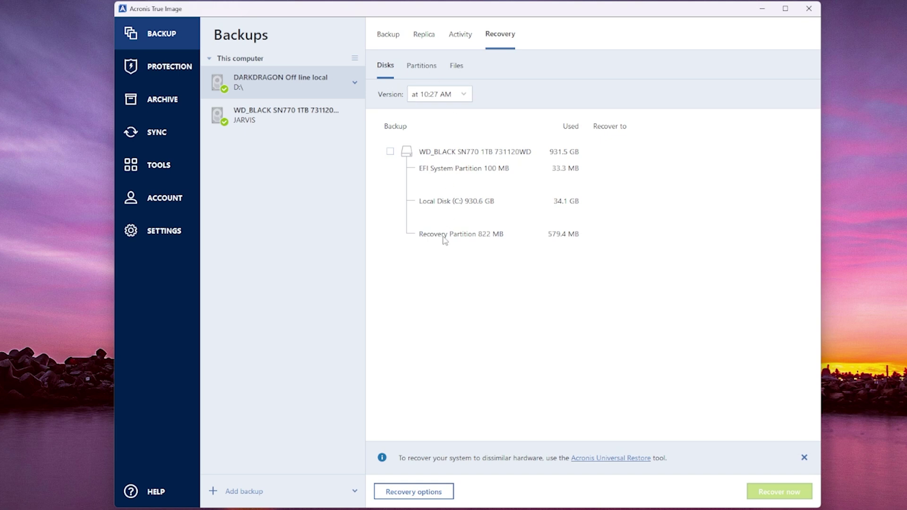
left_click(463, 68)
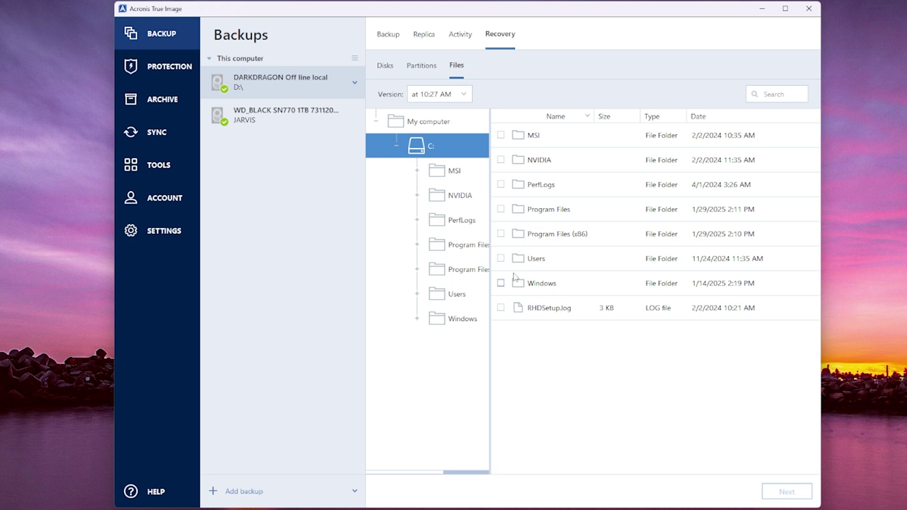
double_click(540, 260)
double_click(549, 142)
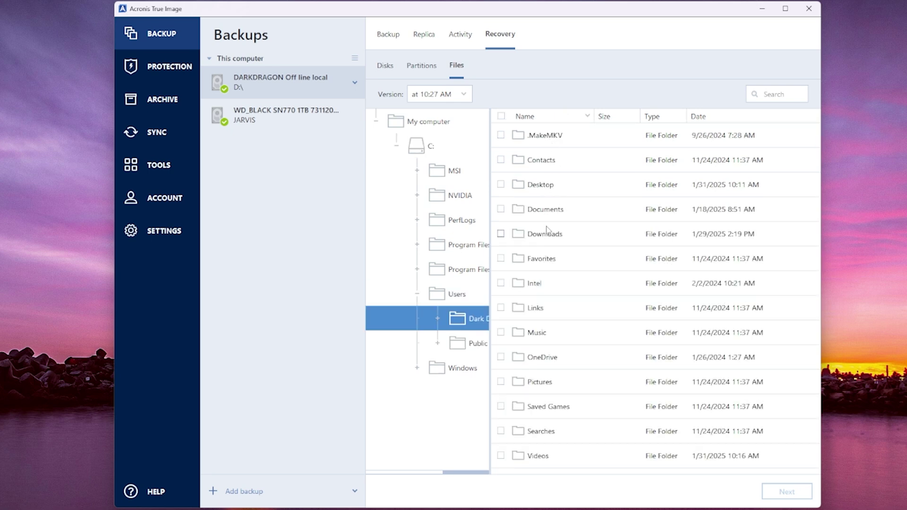
double_click(551, 184)
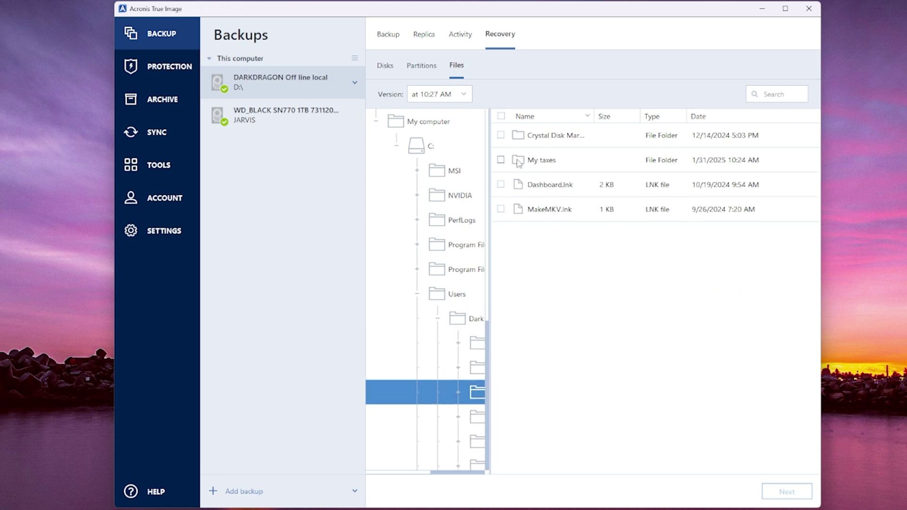
Step: Recover the whole My taxes folder to its original location and move its desktop icon to the open area below the other icons
left_click(501, 160)
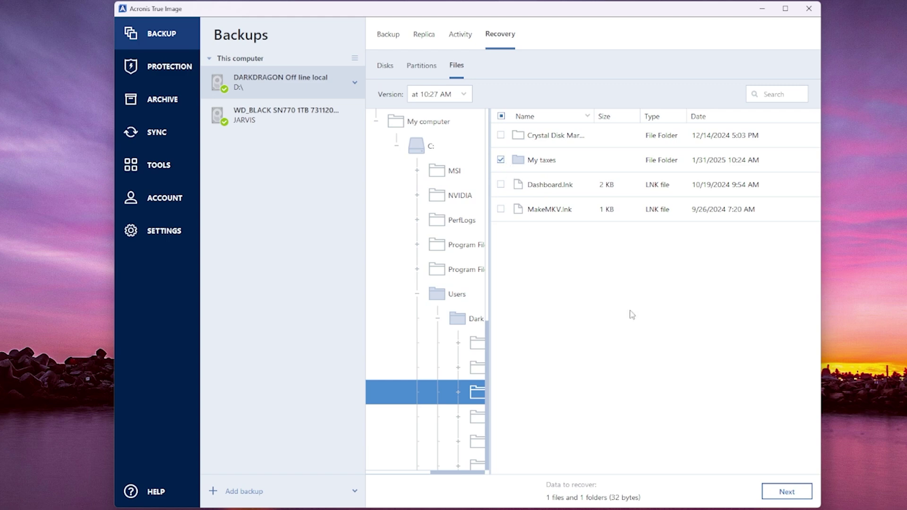
left_click(800, 490)
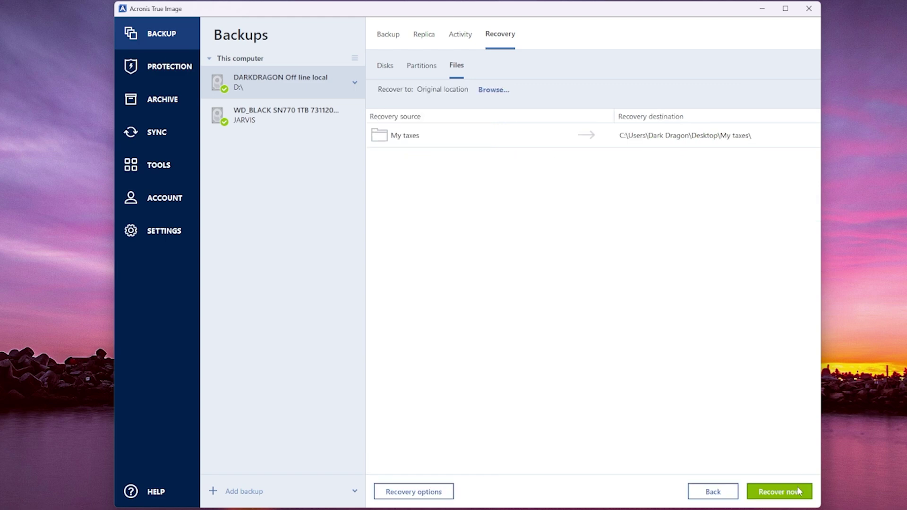
left_click(799, 491)
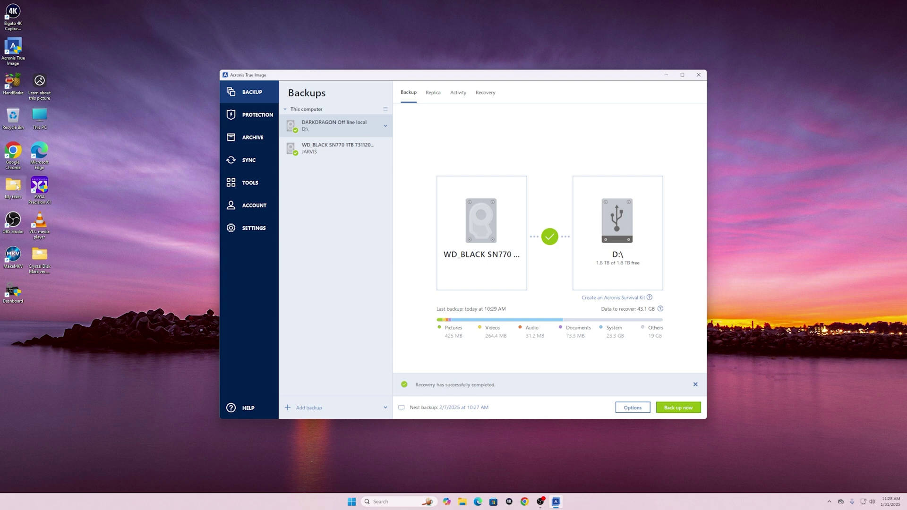
left_click_drag(20, 190, 57, 327)
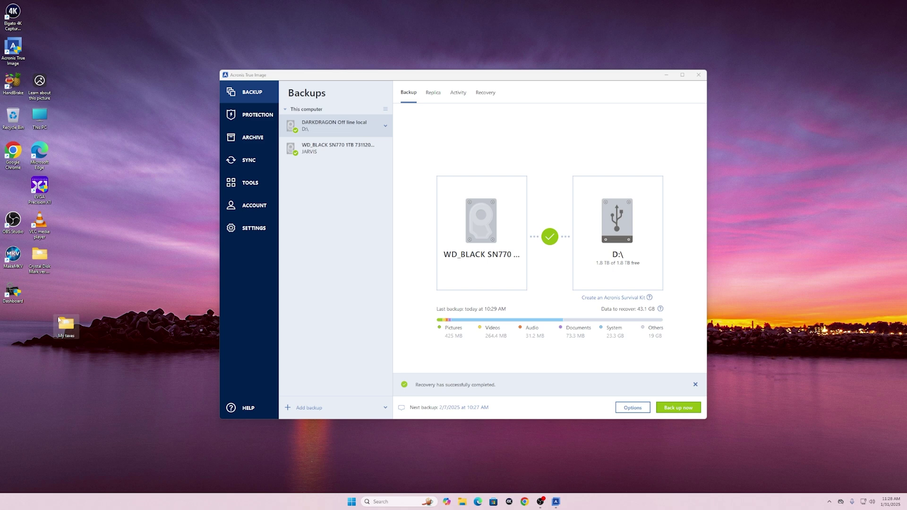